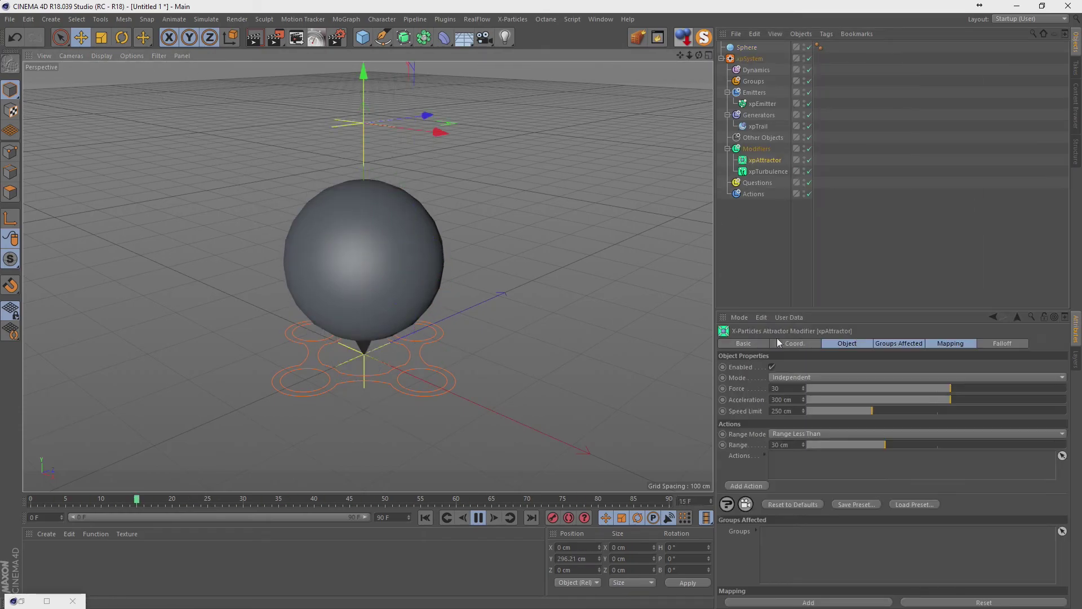
Rewind the simulation, re-enable the xpAttractor, and add a Rectangle spline as the ribbon profile
click(478, 517)
click(425, 517)
click(765, 170)
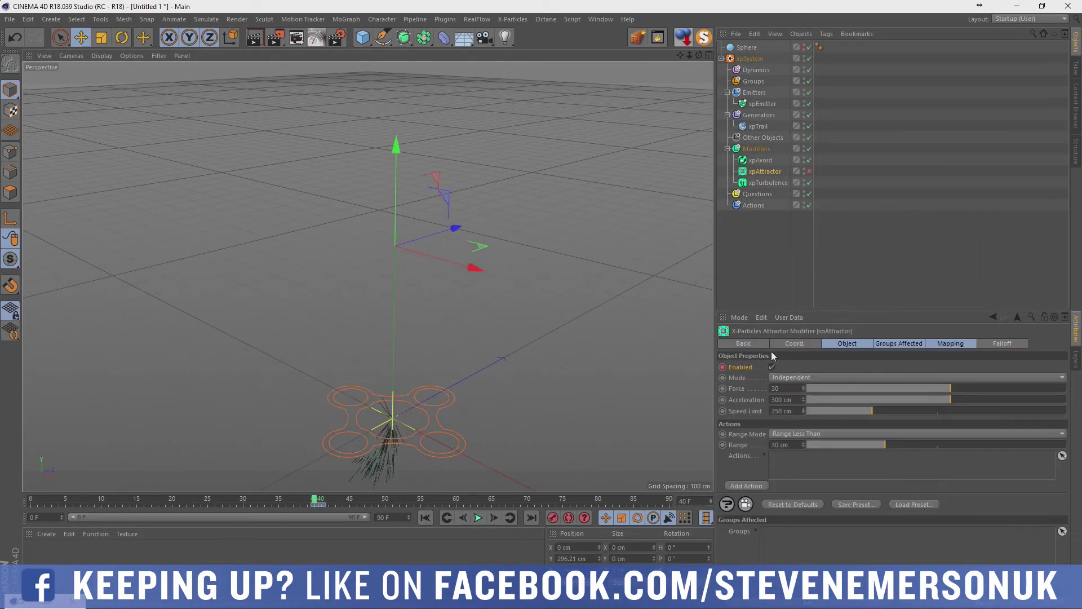
click(789, 432)
click(382, 37)
click(517, 69)
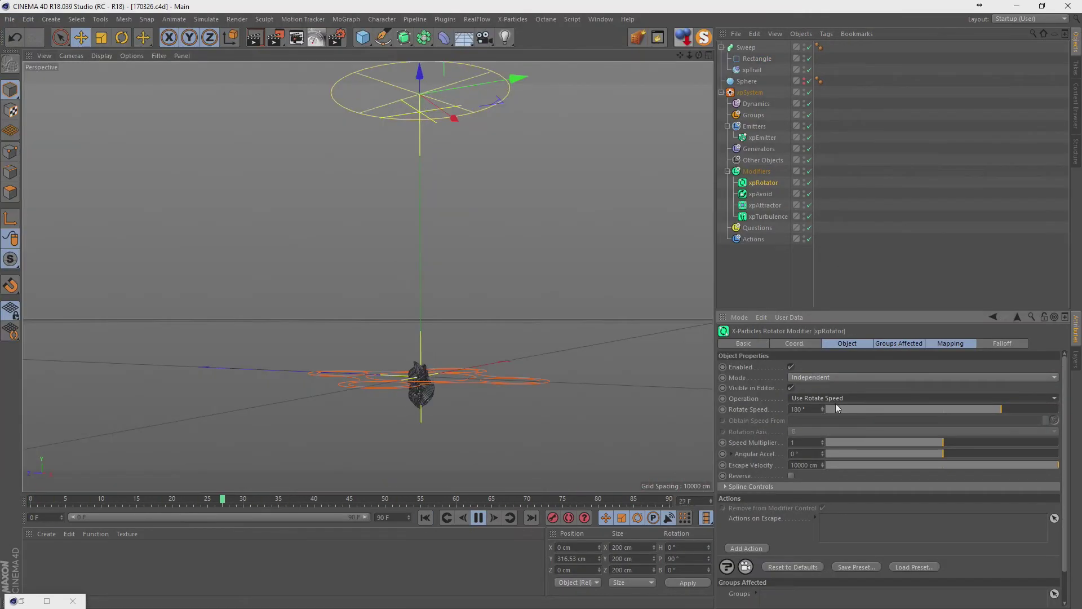
Review the xpAttractor falloff, then begin adding an xpPPCollisions dynamic to the Modifiers folder
click(1003, 343)
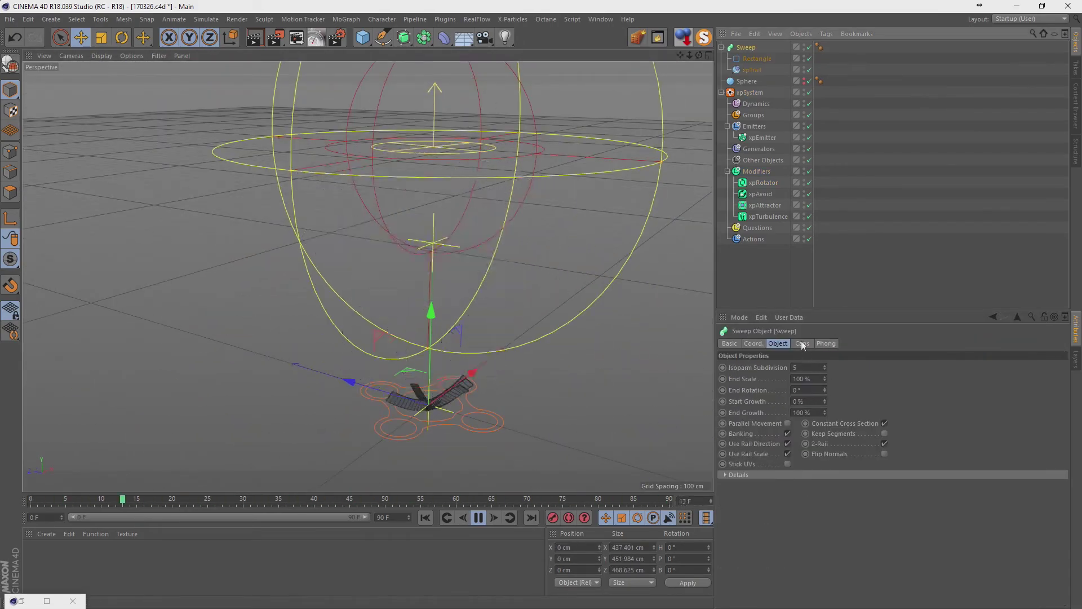
click(756, 172)
click(1063, 400)
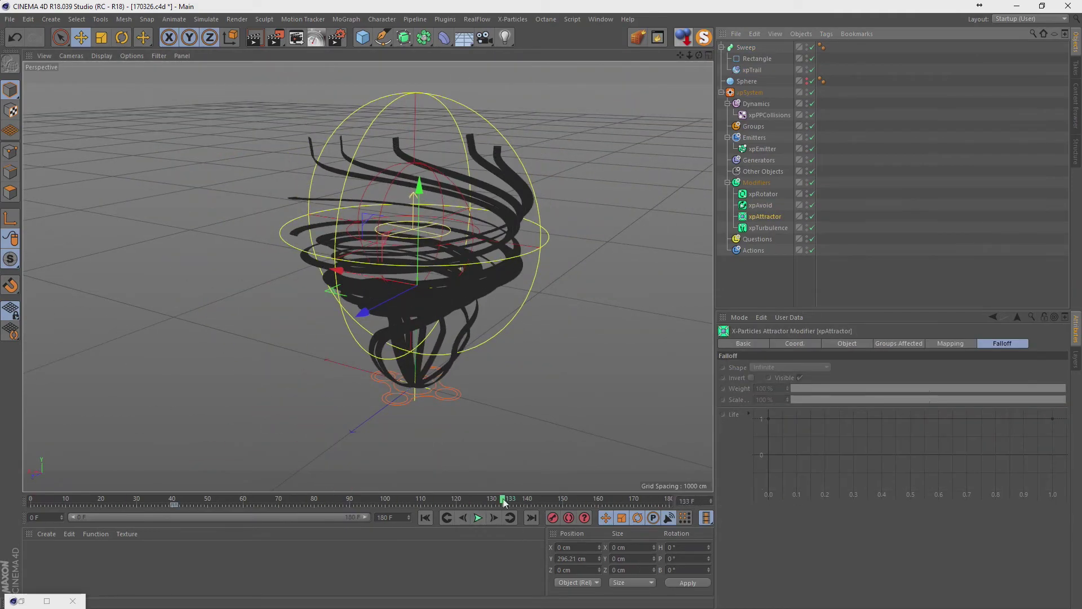
Play the particle simulation over the longer 360-frame timeline
click(478, 517)
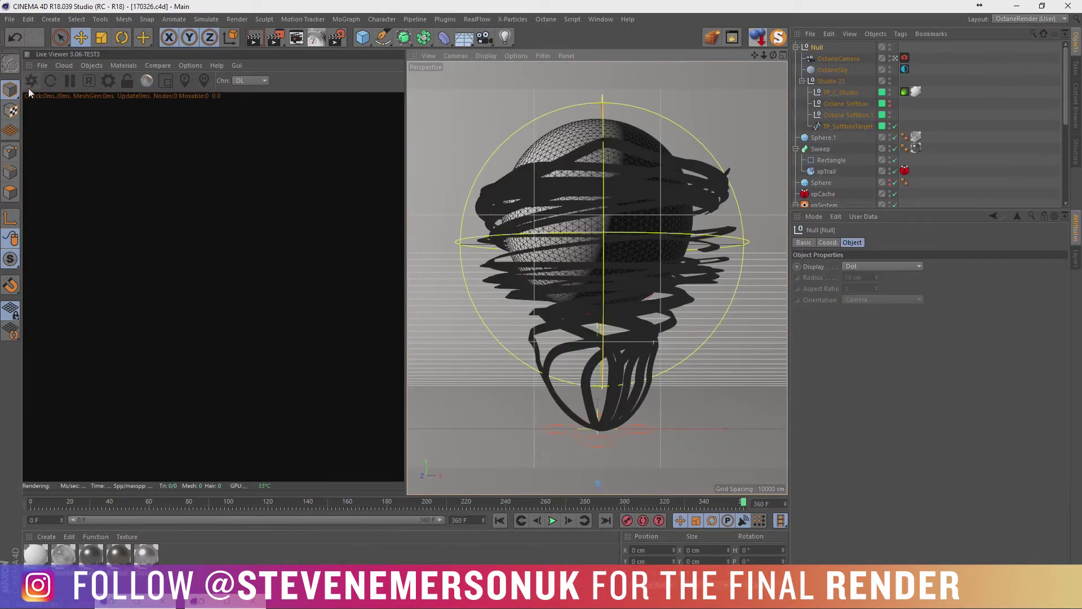
Scrub to a later frame and inspect the rectangle profile and the Bronze material
drag(274, 500, 276, 505)
click(832, 160)
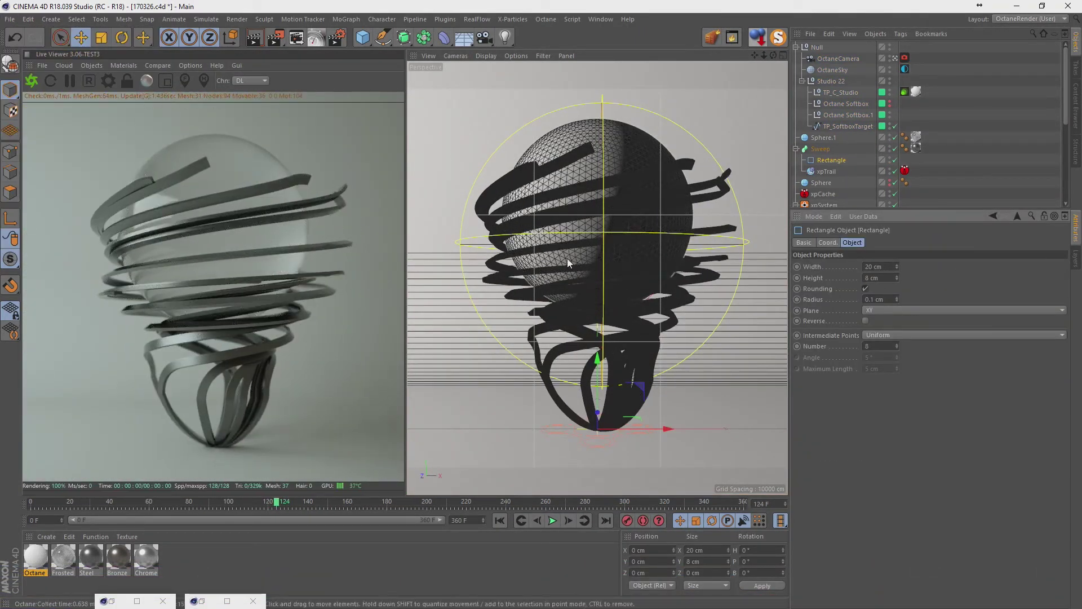
click(120, 558)
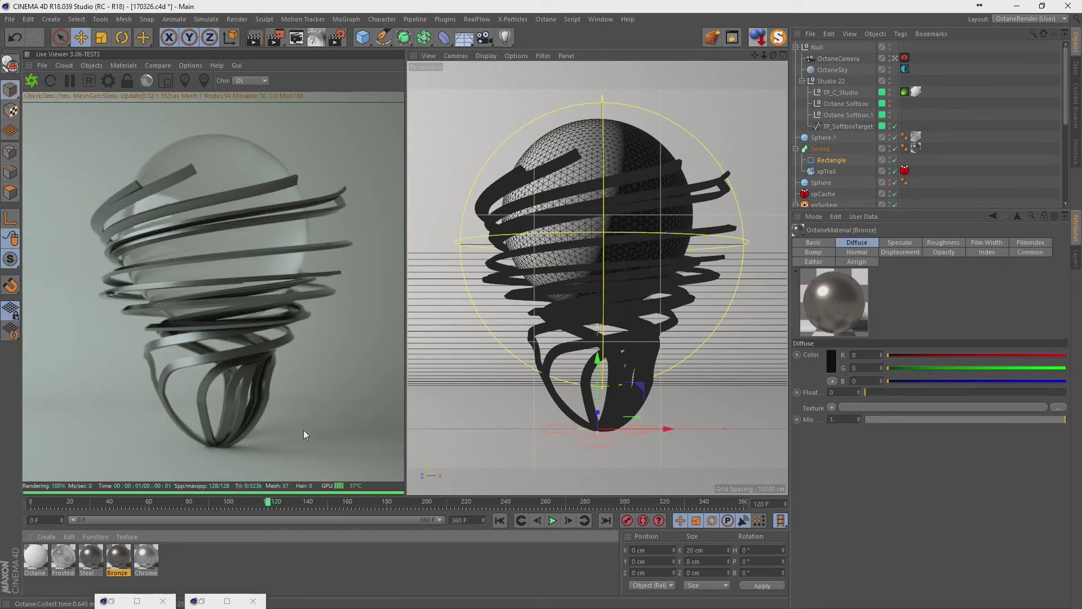
scroll(834, 124, down, 5)
Set the xpSkinner surface type to Zhu-Bridson
click(838, 149)
click(884, 344)
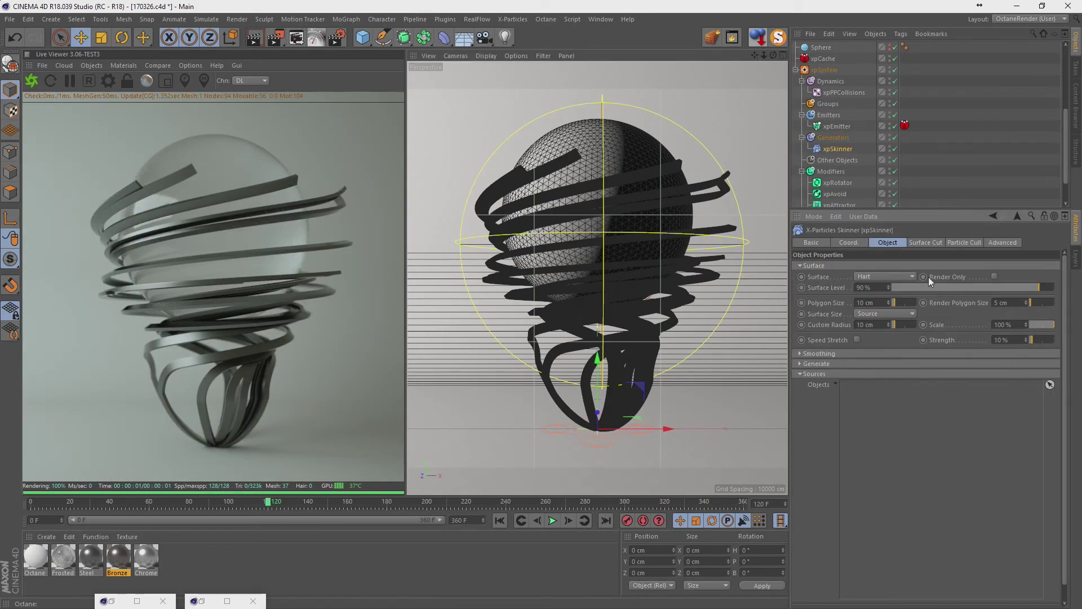
click(552, 520)
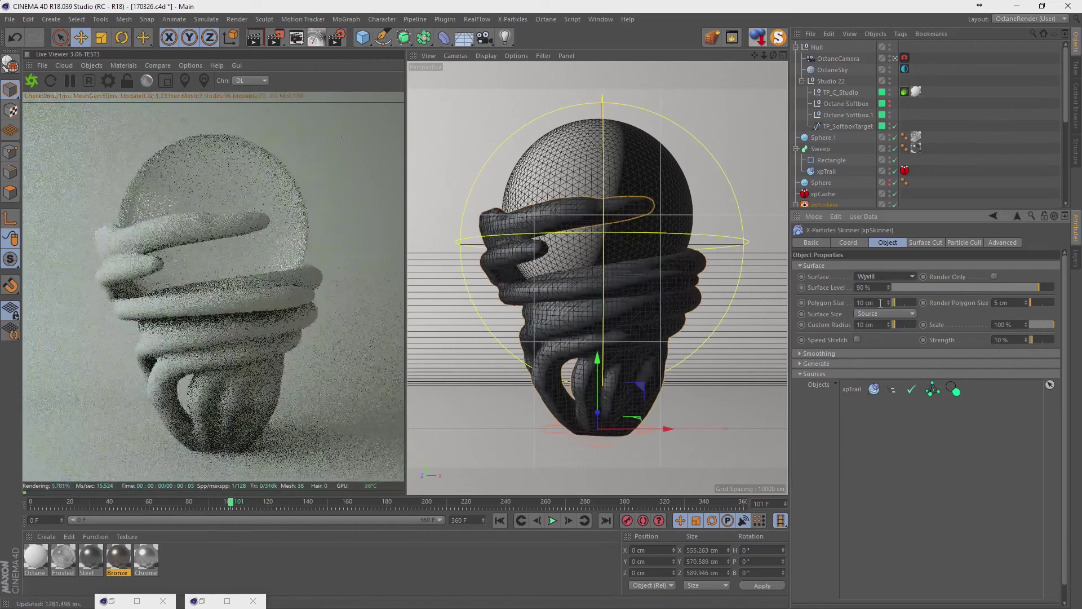
click(885, 276)
click(888, 339)
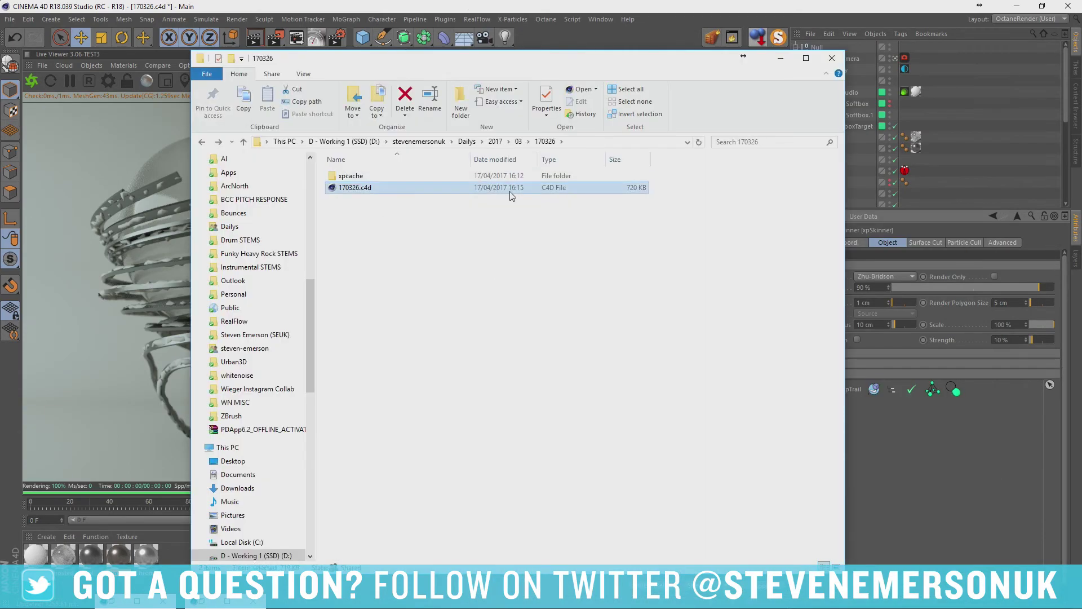
At a later frame, select the Rectangle profile and apply a steel material to the Sweep ribbons
click(781, 59)
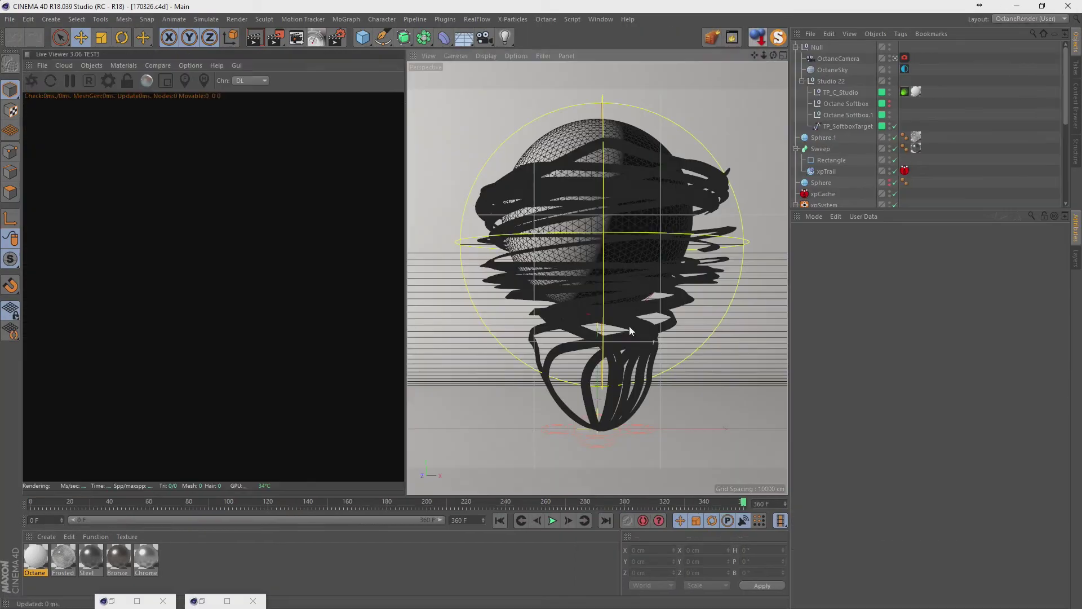
click(273, 502)
click(832, 160)
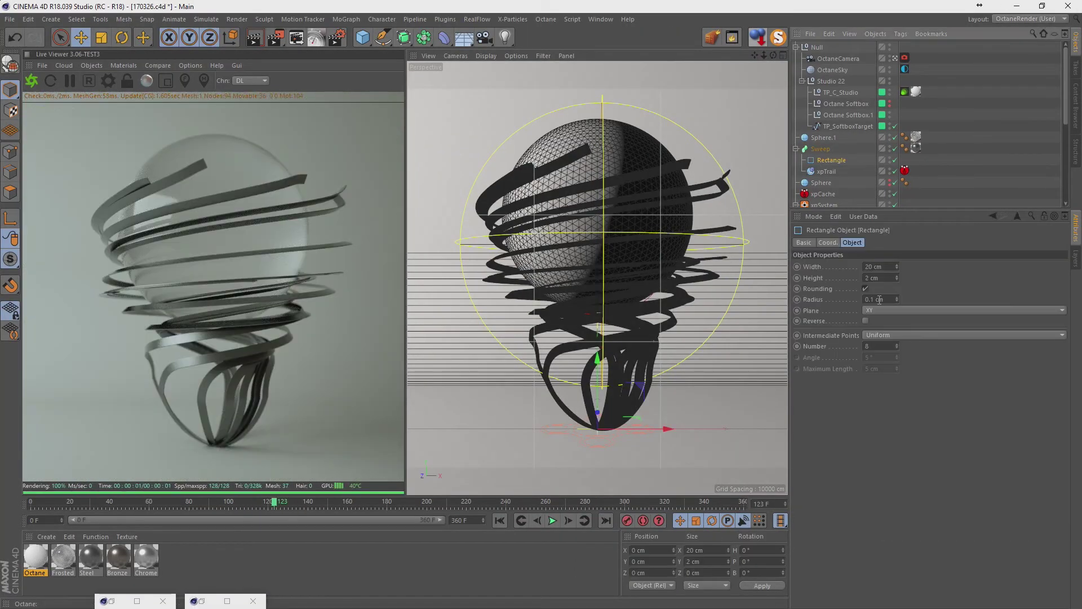
drag(117, 558, 909, 171)
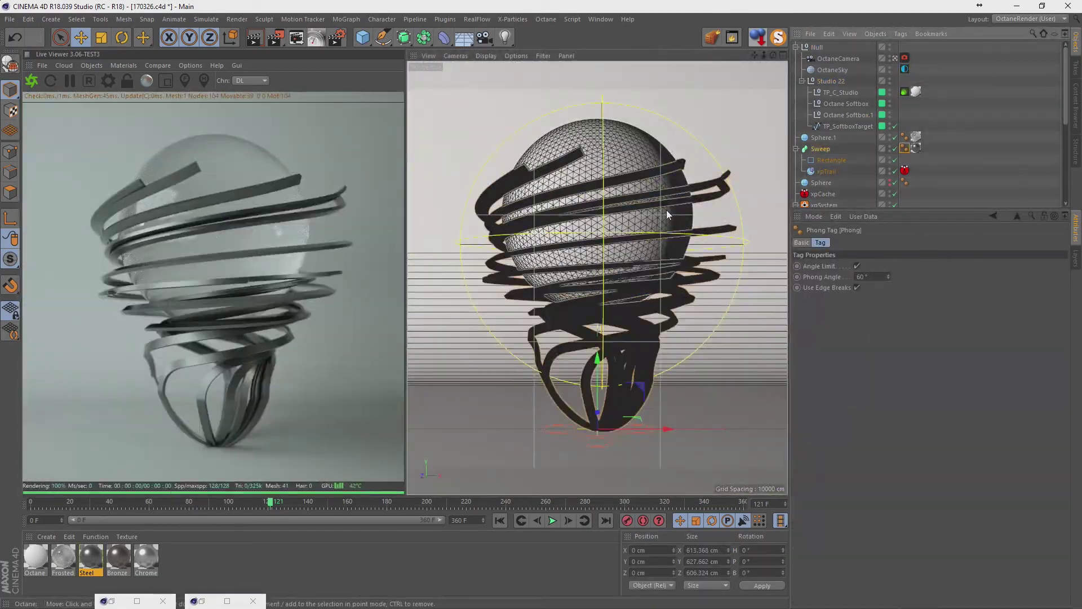
Test a Cone as the xpGenerator clone, with rotation following particle rotation
shift+drag(363, 38, 372, 56)
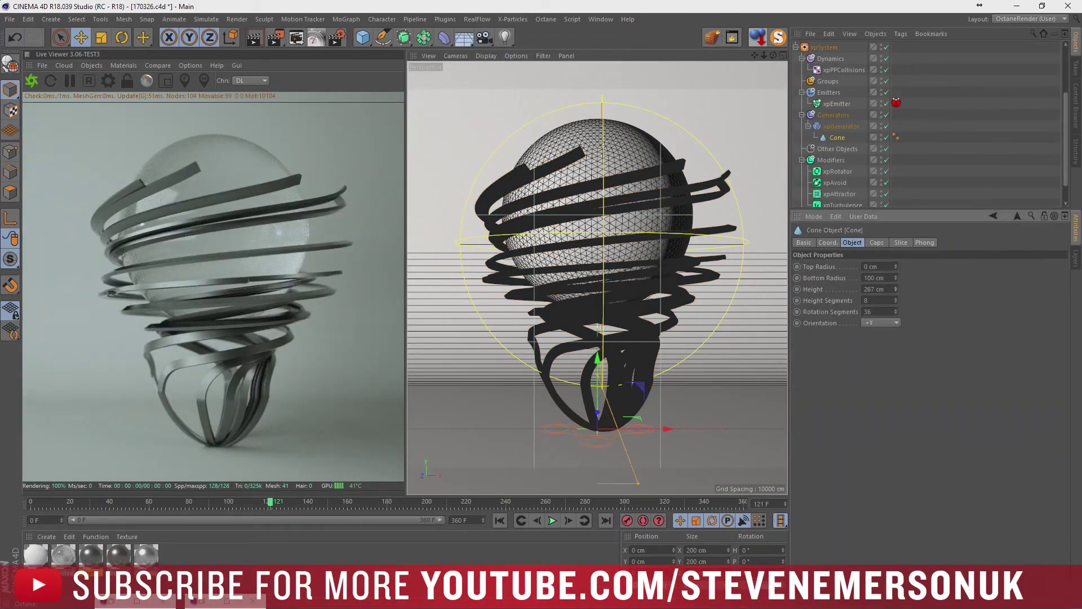
click(841, 127)
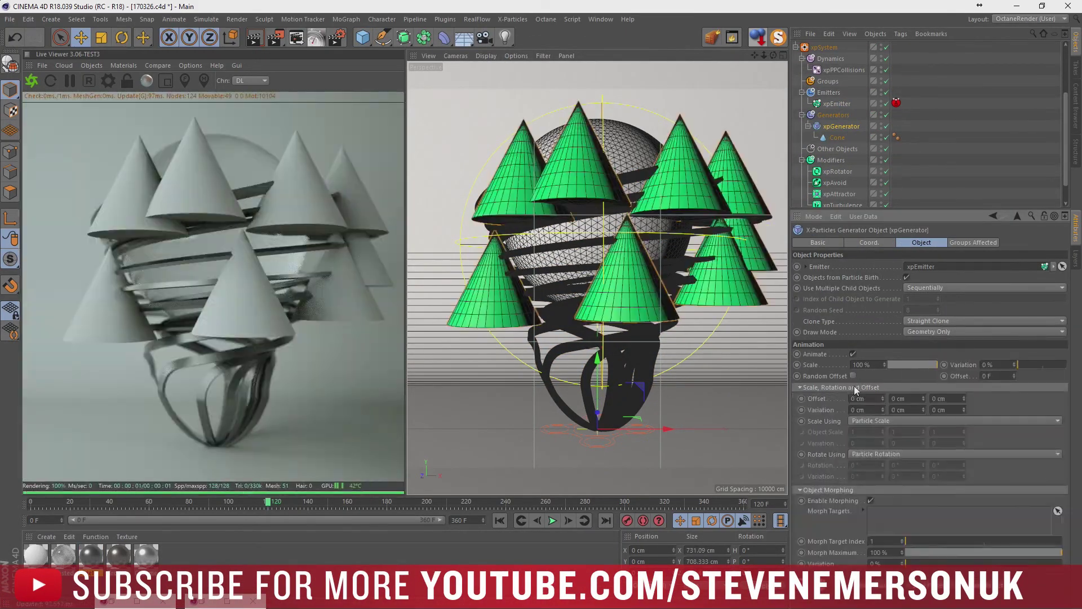
click(877, 466)
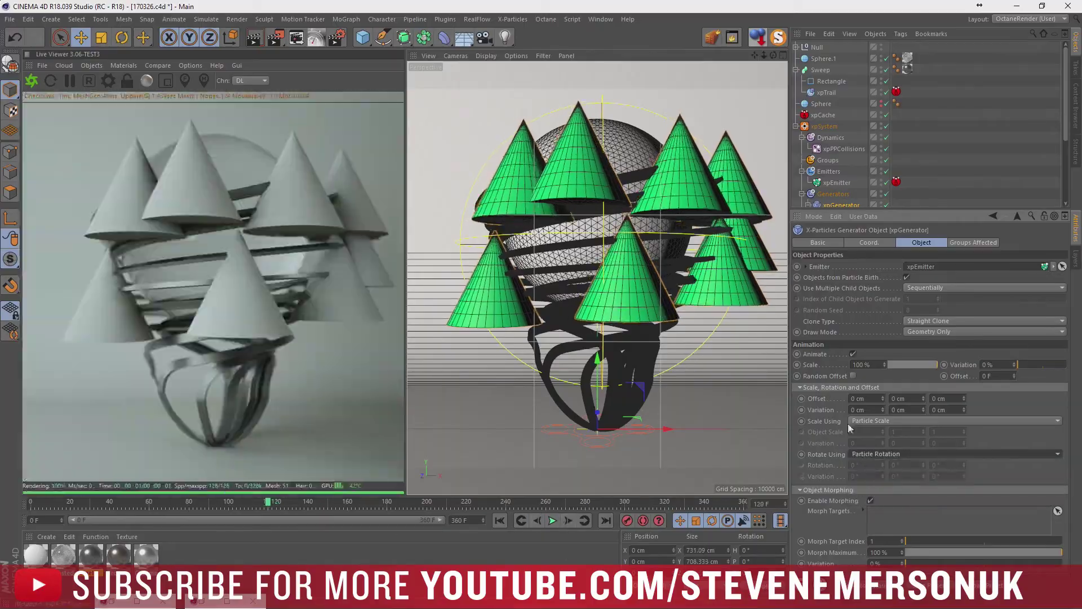
Add a new sphere, Sphere.2, to the scene and select it
click(871, 501)
mouse_move(362, 37)
mouse_down()
mouse_move(479, 99)
mouse_move(591, 74)
mouse_up()
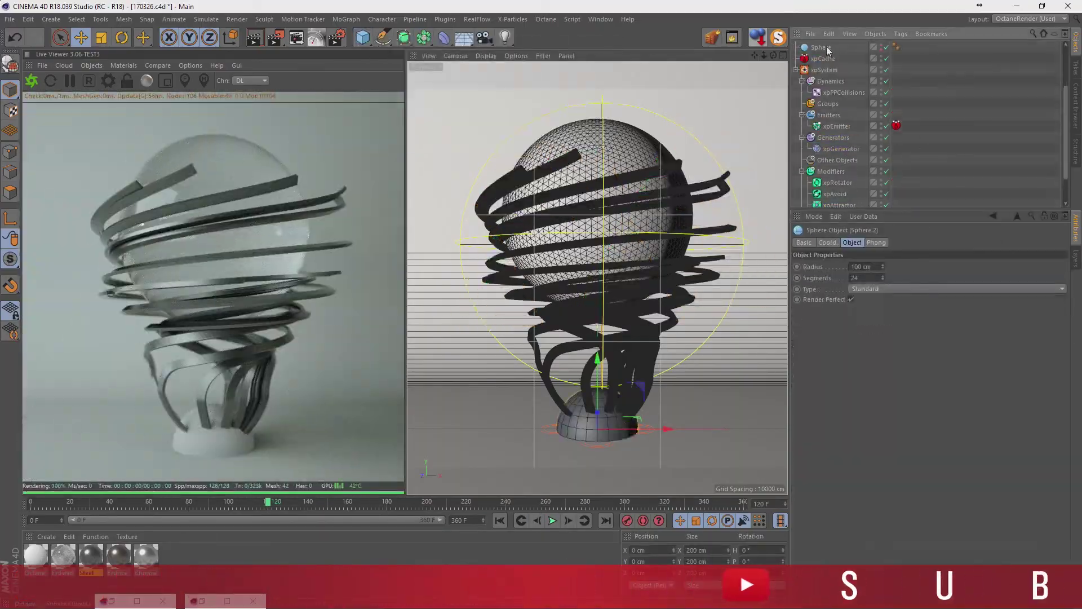
drag(363, 37, 363, 43)
click(795, 86)
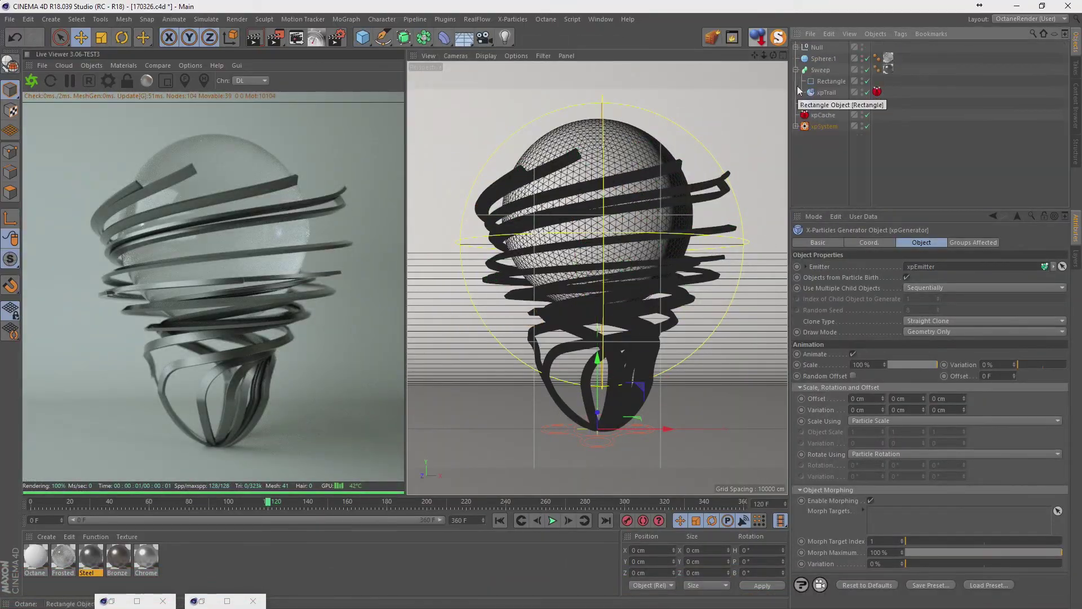
scroll(902, 113, up, 5)
click(823, 137)
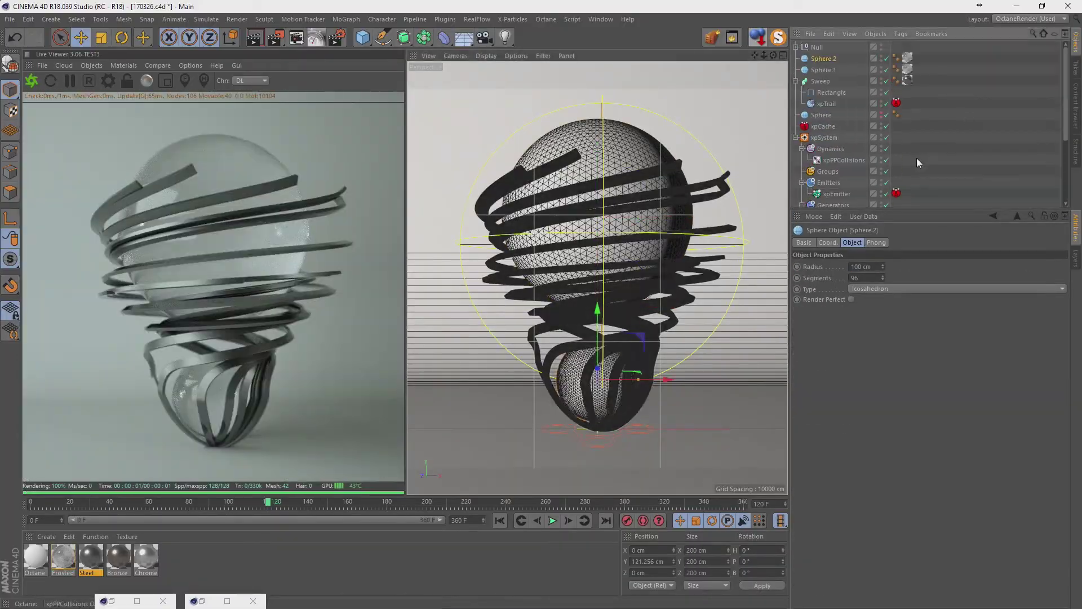
scroll(577, 265, up, 5)
scroll(536, 324, down, 5)
scroll(541, 327, down, 5)
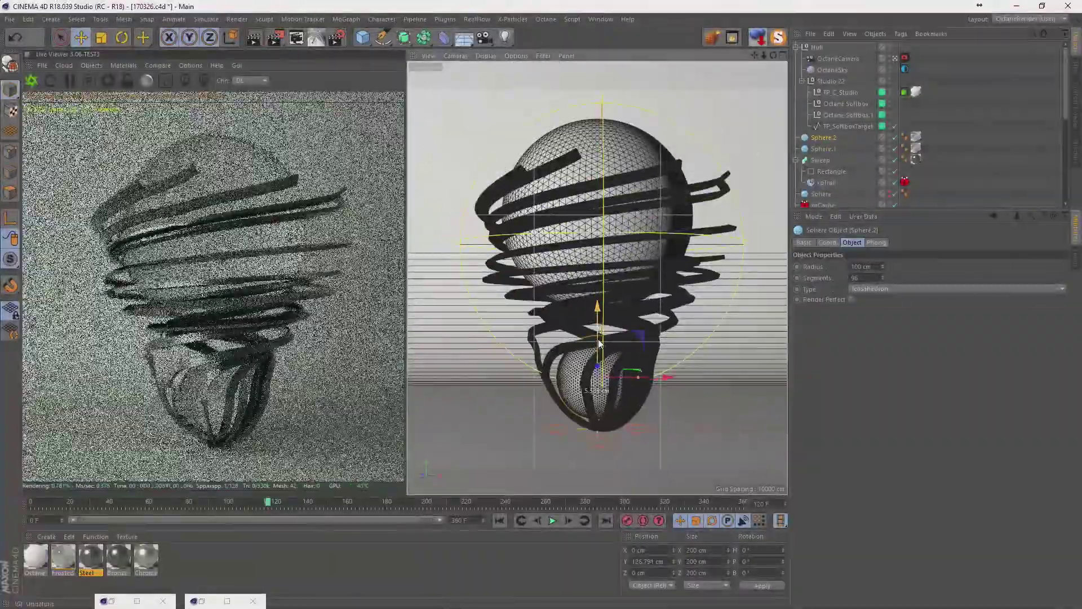
Select the Sweep ribbons and the particle generator to set up the xpFragmenter
click(669, 222)
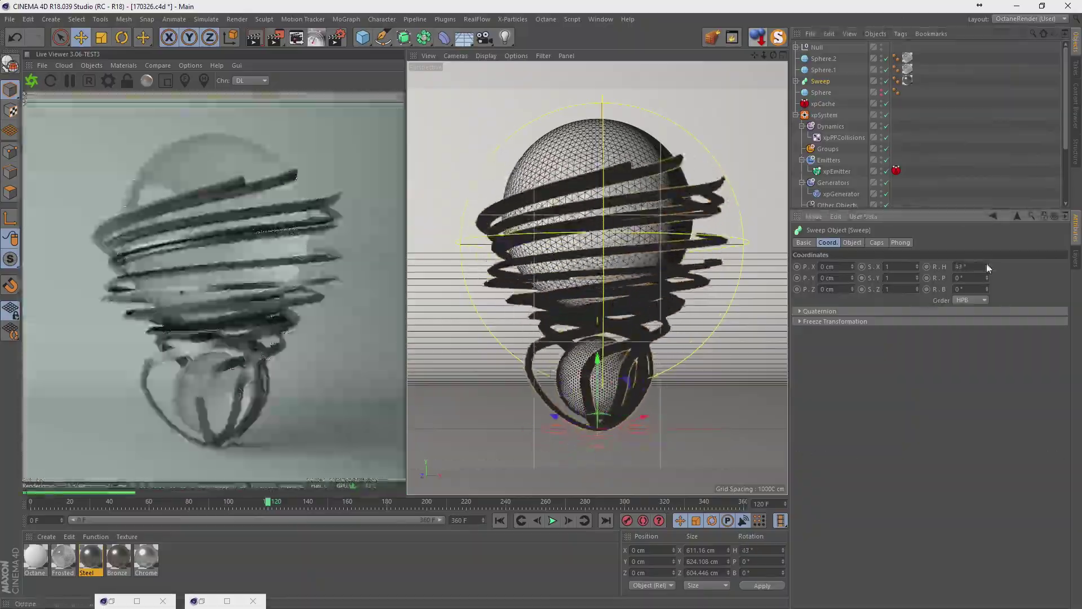
scroll(942, 181, down, 3)
click(840, 127)
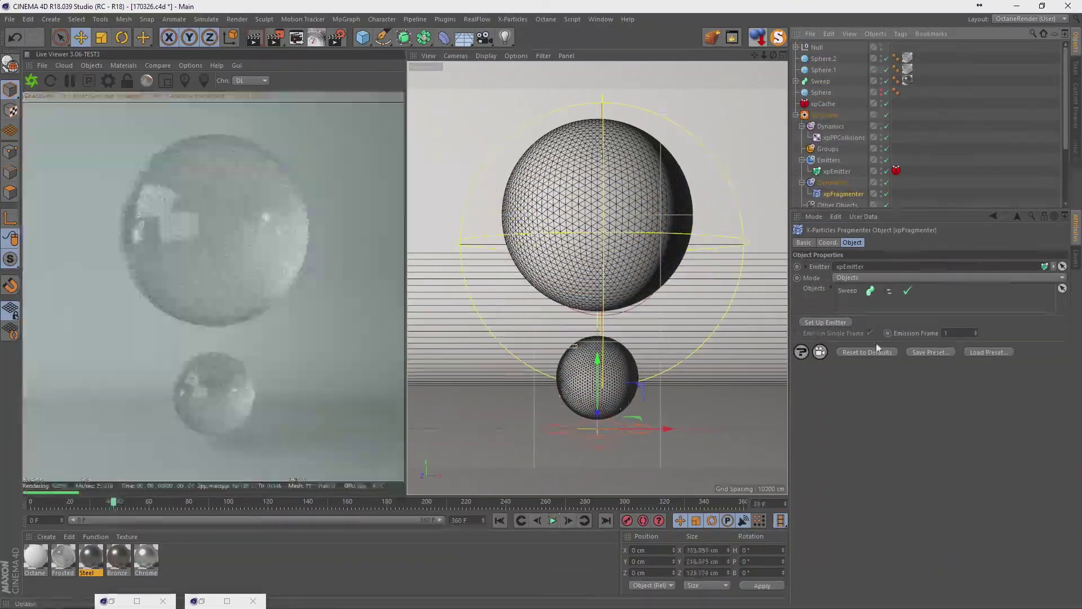
Set the xpFragmenter mode to Faces (Polys) and add a spline mesher
click(863, 277)
click(855, 290)
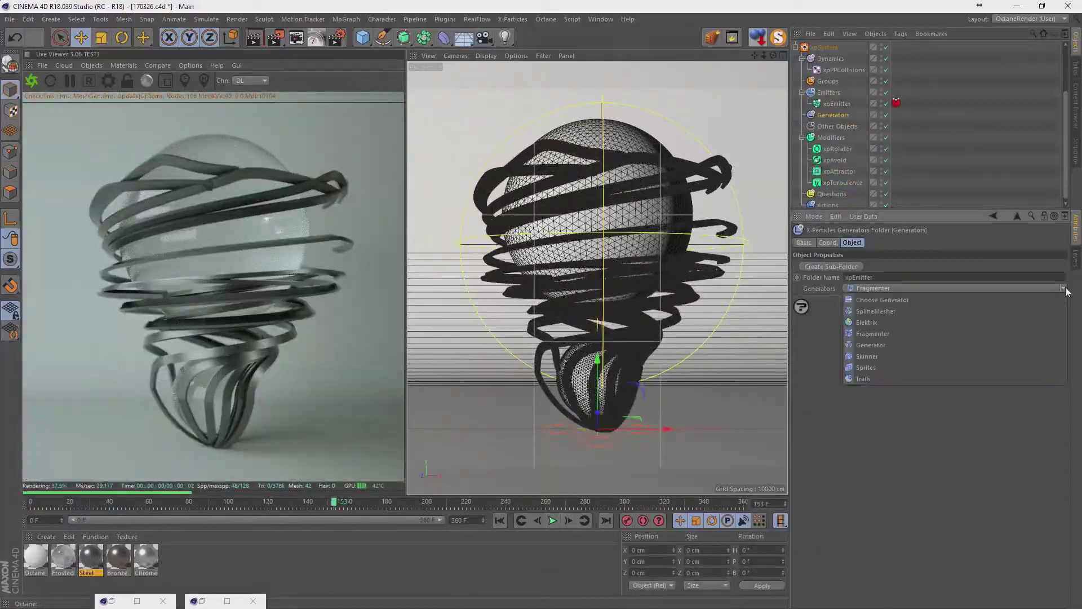
click(935, 371)
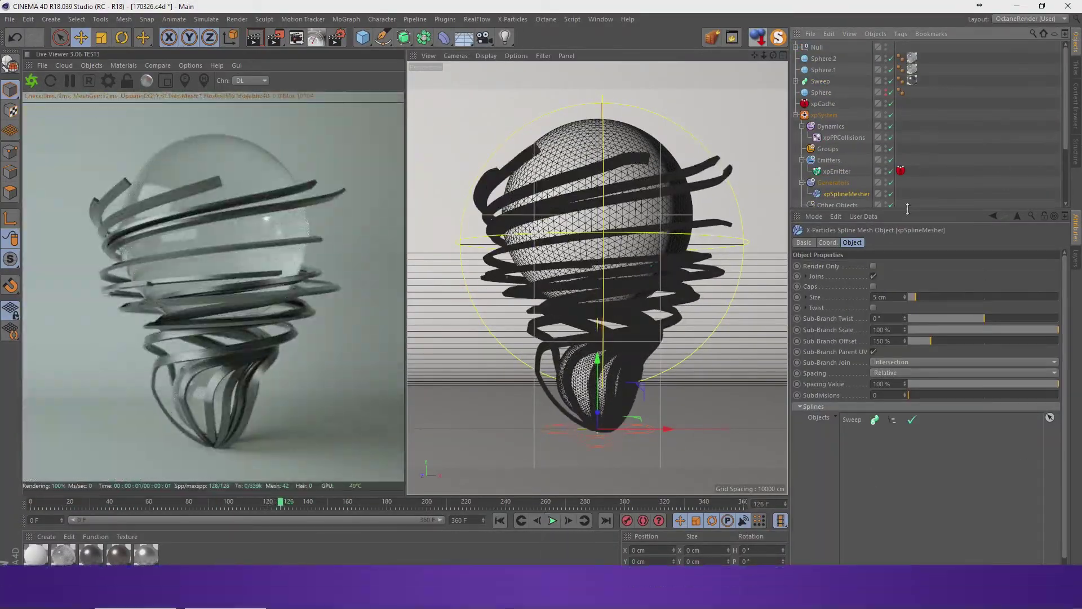
Add an xpSkinner, move the new sphere under xpGenerator, and select the skinner
click(871, 345)
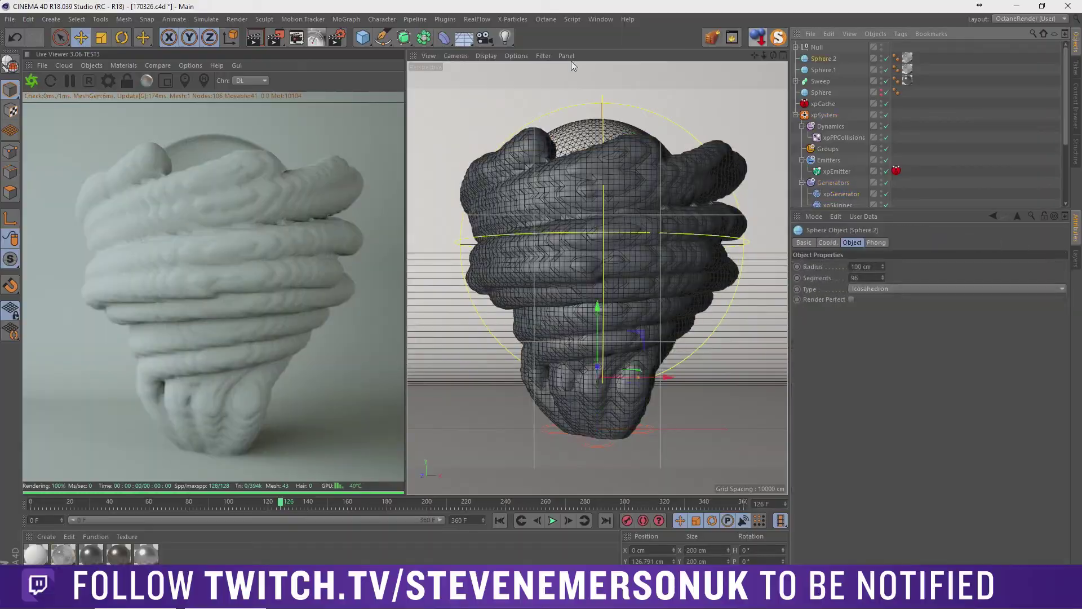
mouse_move(823, 47)
mouse_down()
mouse_move(823, 185)
mouse_move(867, 399)
mouse_up()
click(838, 188)
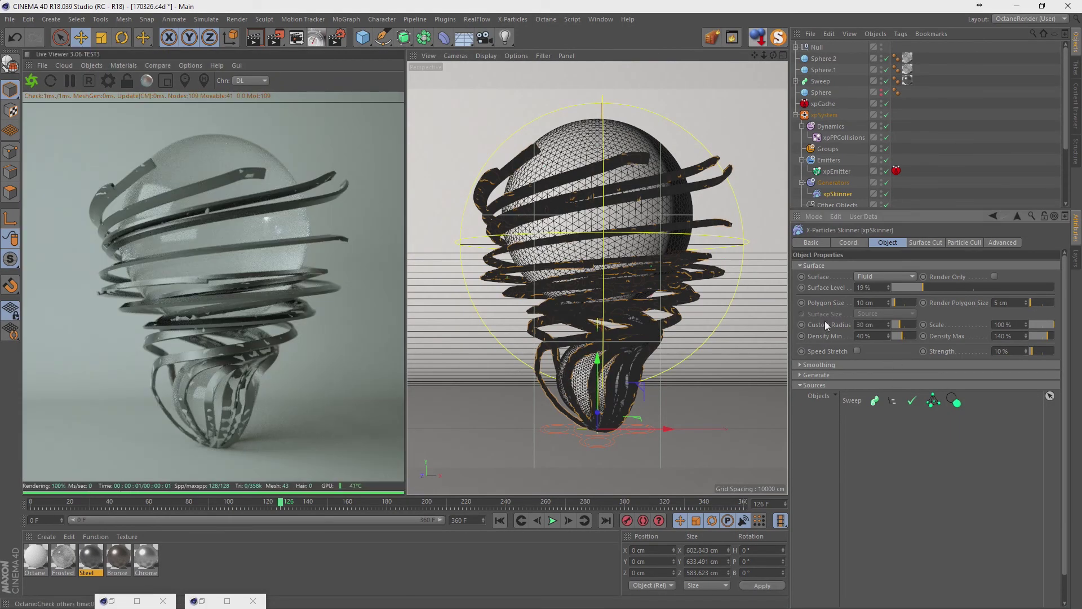
Turn off Speed Stretch on the xpSkinner and enable its Smoothing settings
click(857, 351)
click(537, 520)
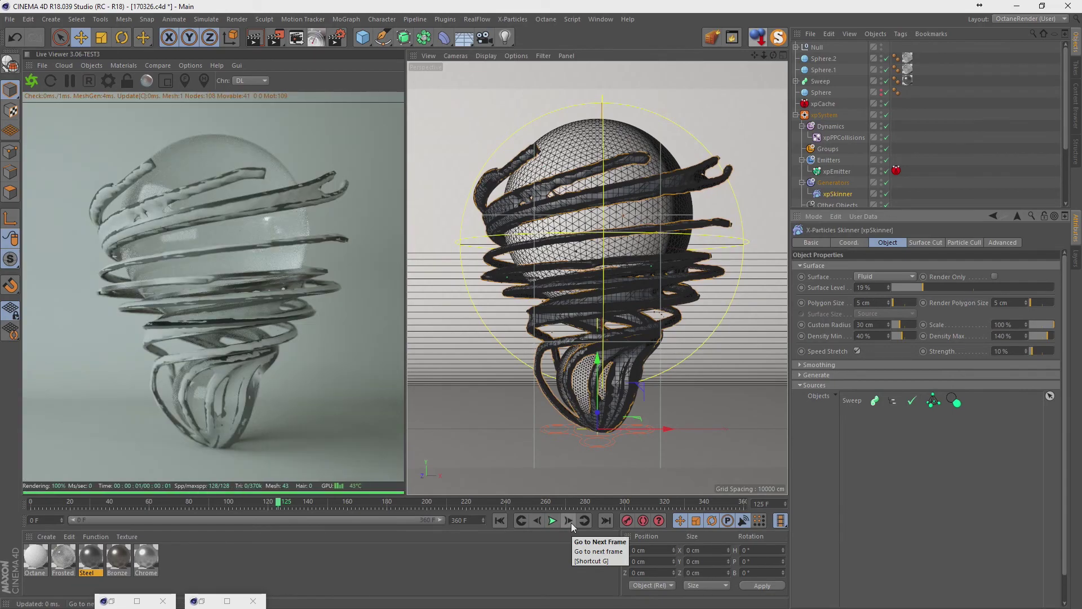
click(818, 365)
Load a red Plastic material from the Content Browser
click(601, 19)
click(620, 105)
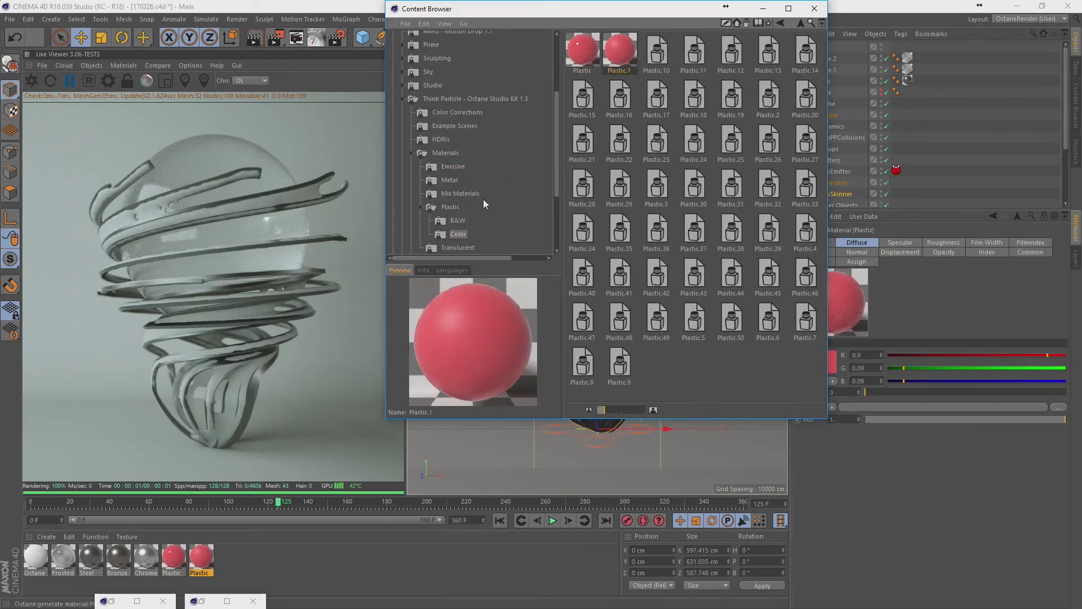
double_click(483, 198)
Create an Octane Mix material, assign it to xpSkinner, and open it for editing
click(46, 536)
click(103, 444)
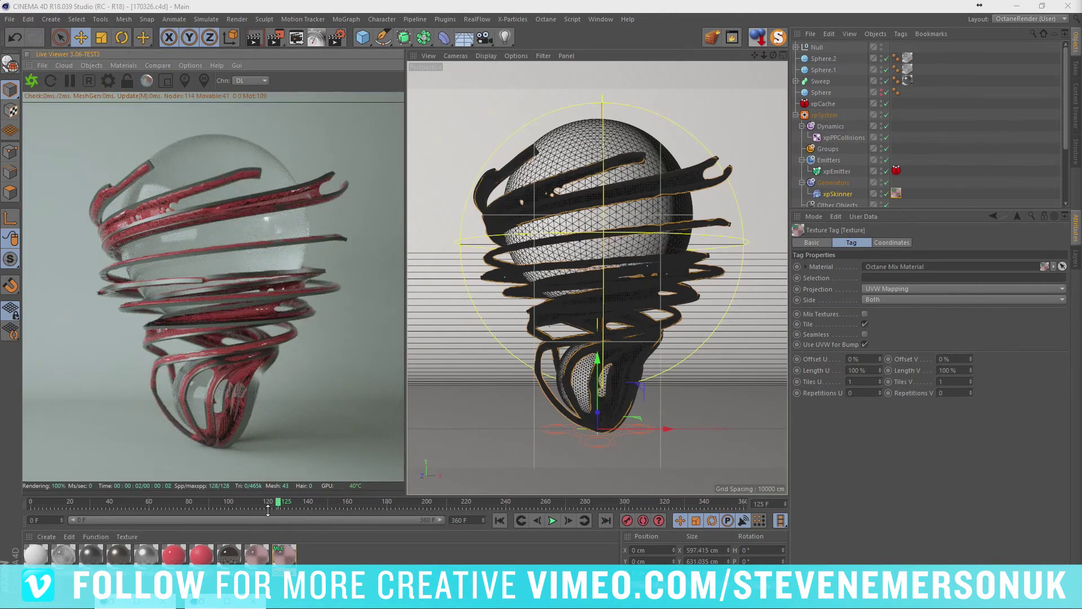
click(838, 193)
double_click(293, 562)
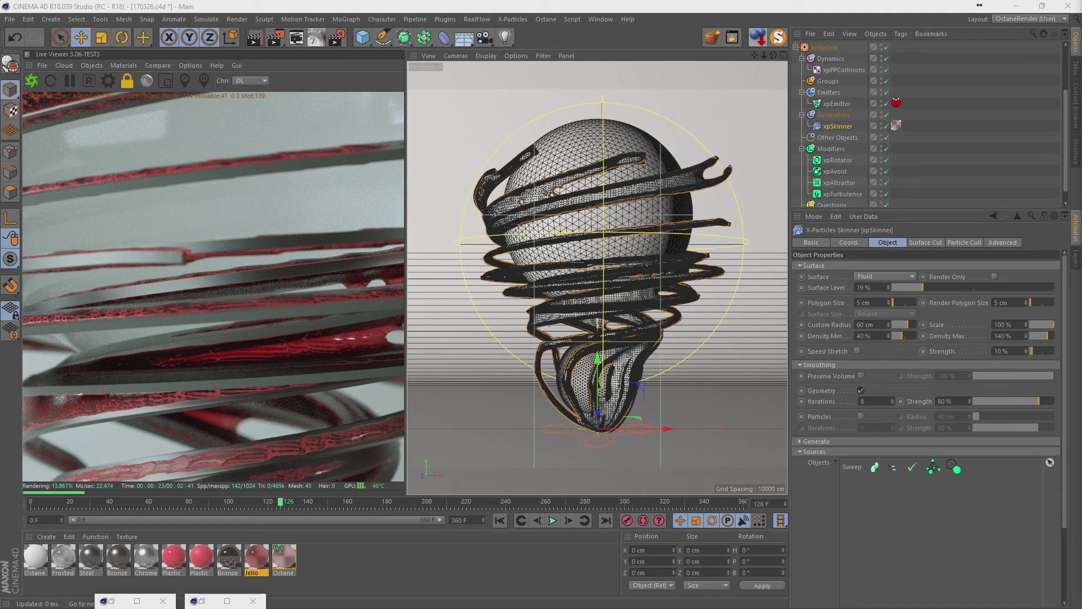
Set the skinner Custom Radius to 30 cm and render the whole object live
key(Left)
key(Left)
key(BackSpace)
key(BackSpace)
key(BackSpace)
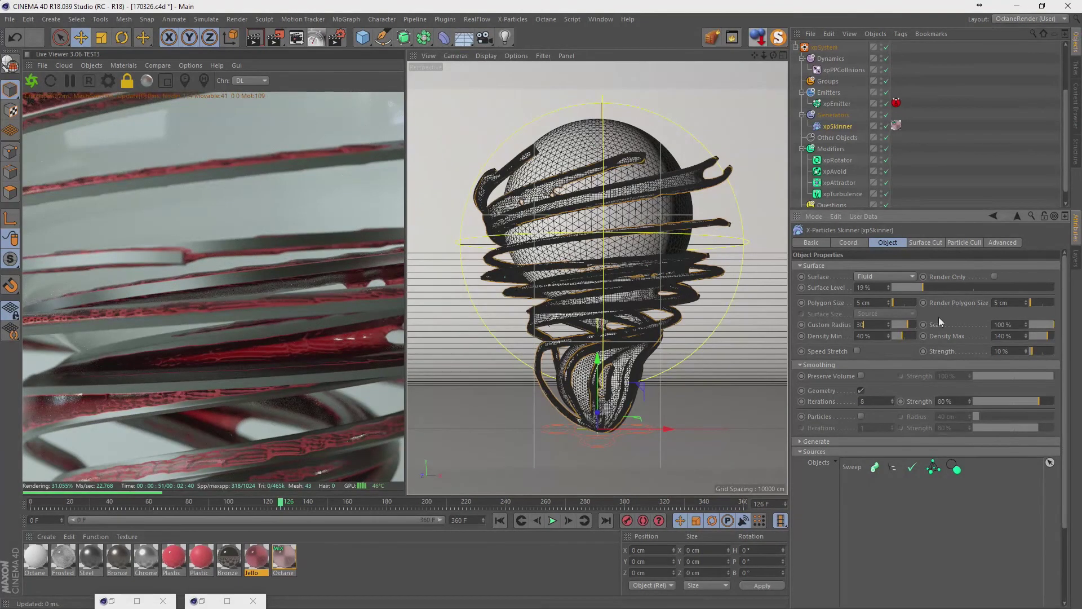
key(Return)
click(567, 524)
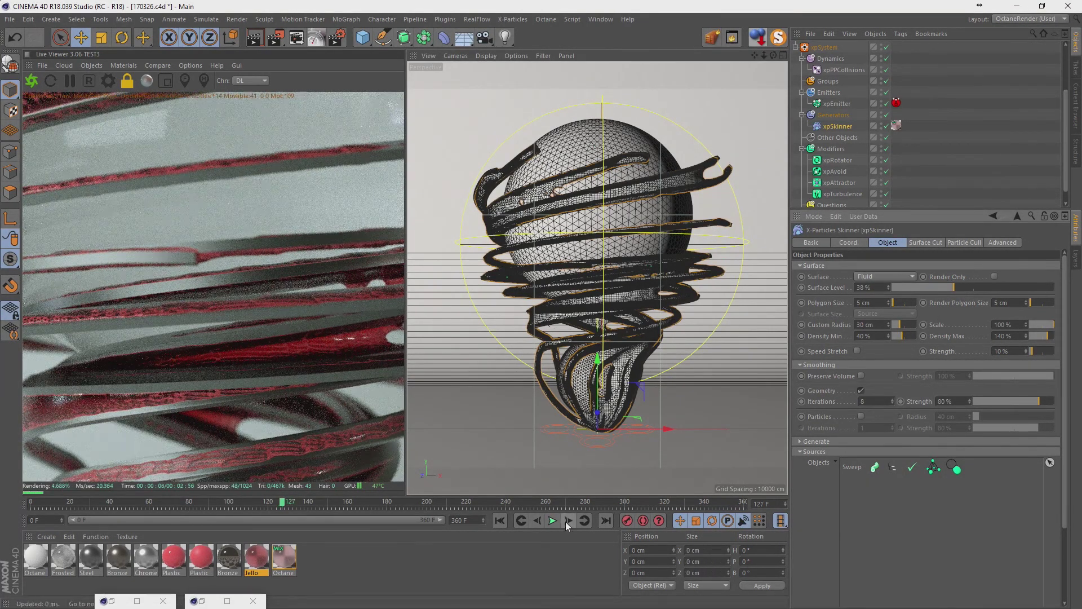
click(123, 85)
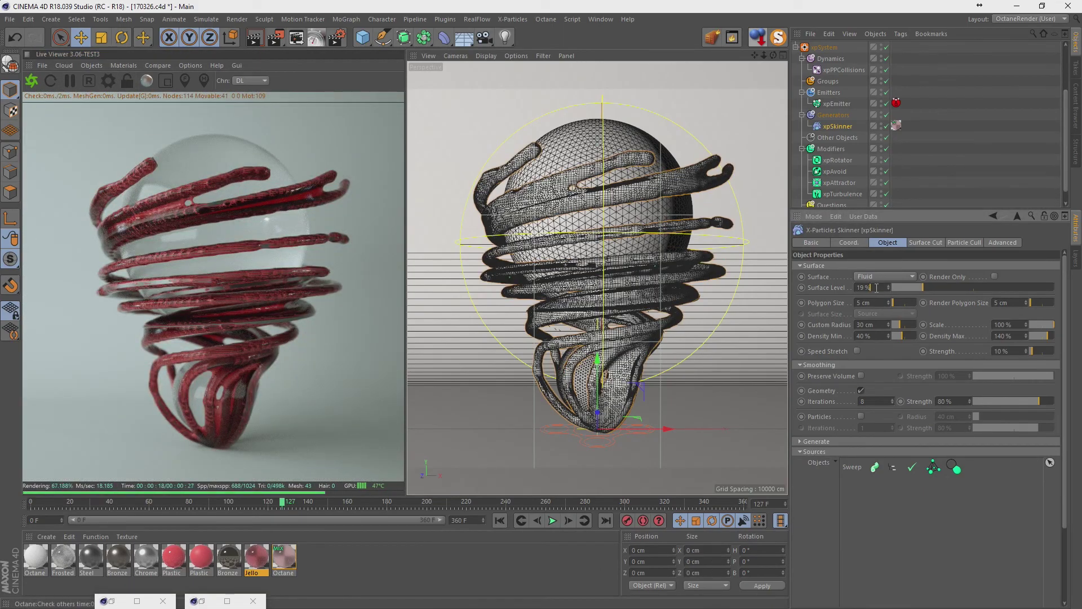
Set the mix material's Marble blend to Omega 0, Variance 1, and adjust its Offset
double_click(283, 557)
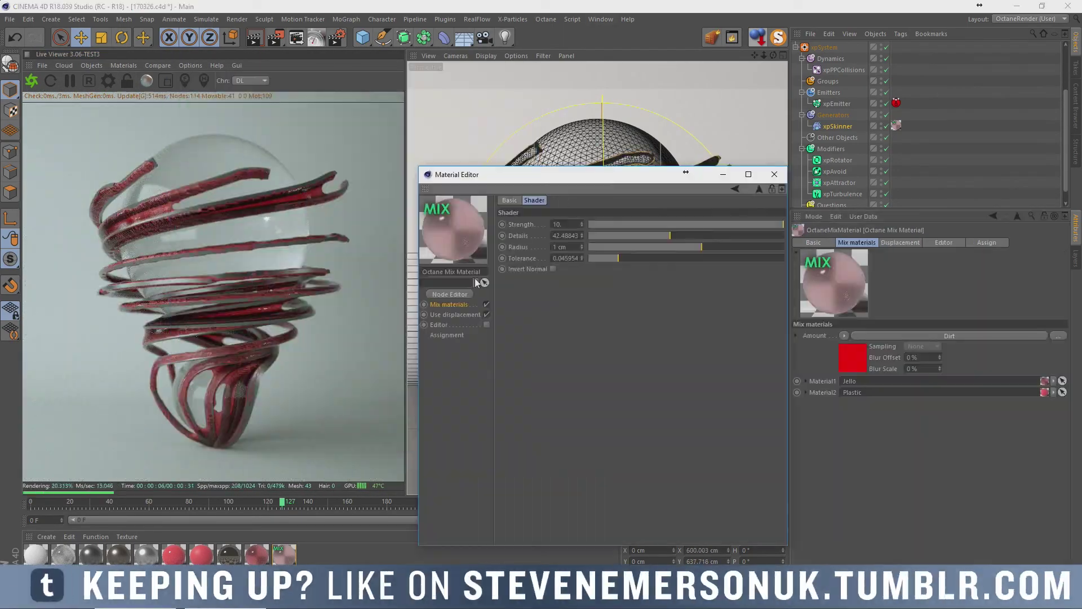
click(477, 282)
drag(723, 246, 505, 248)
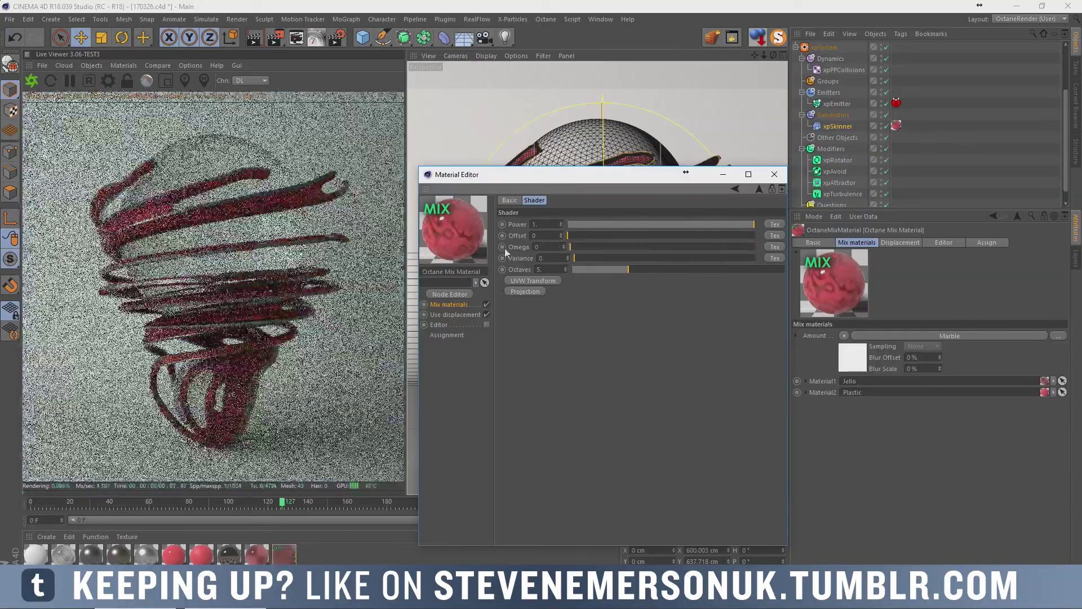
drag(620, 258, 758, 258)
drag(662, 236, 573, 236)
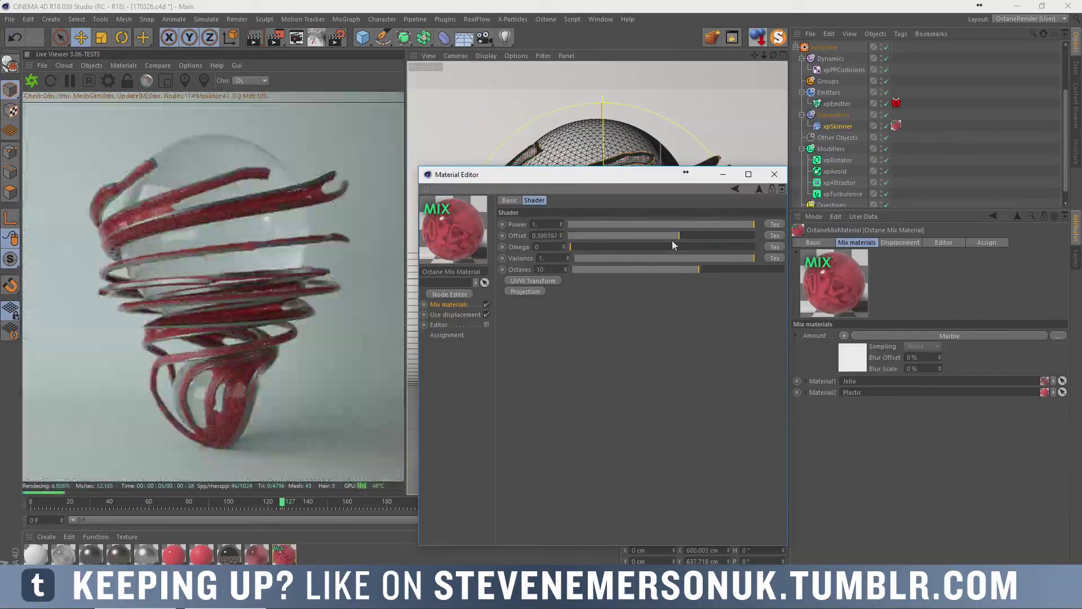
click(774, 174)
Raise the skinner Scale to 110% and open the Jello material's settings
click(852, 392)
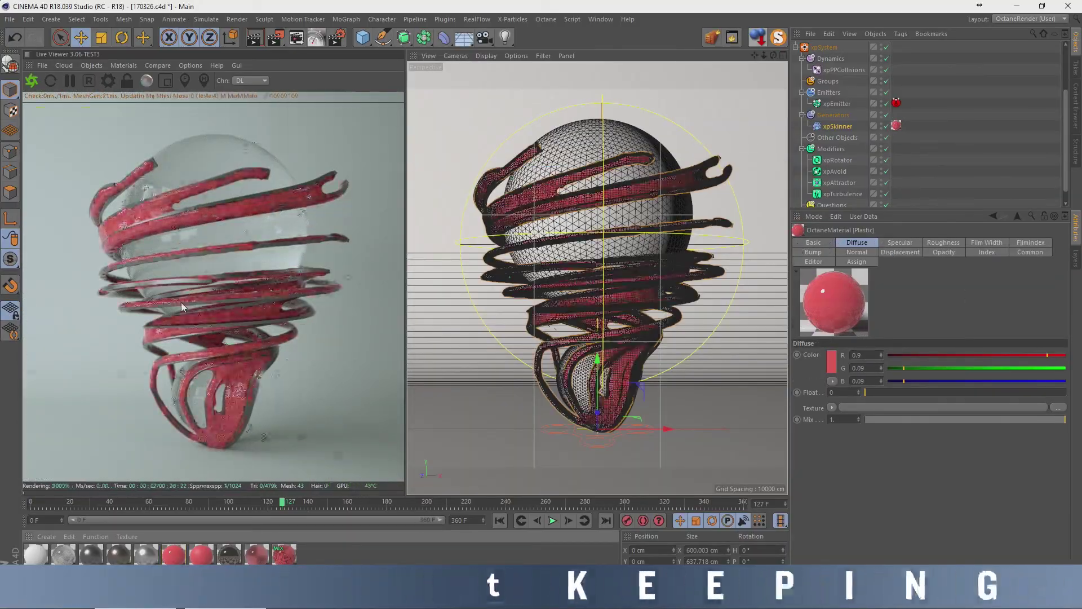
click(838, 126)
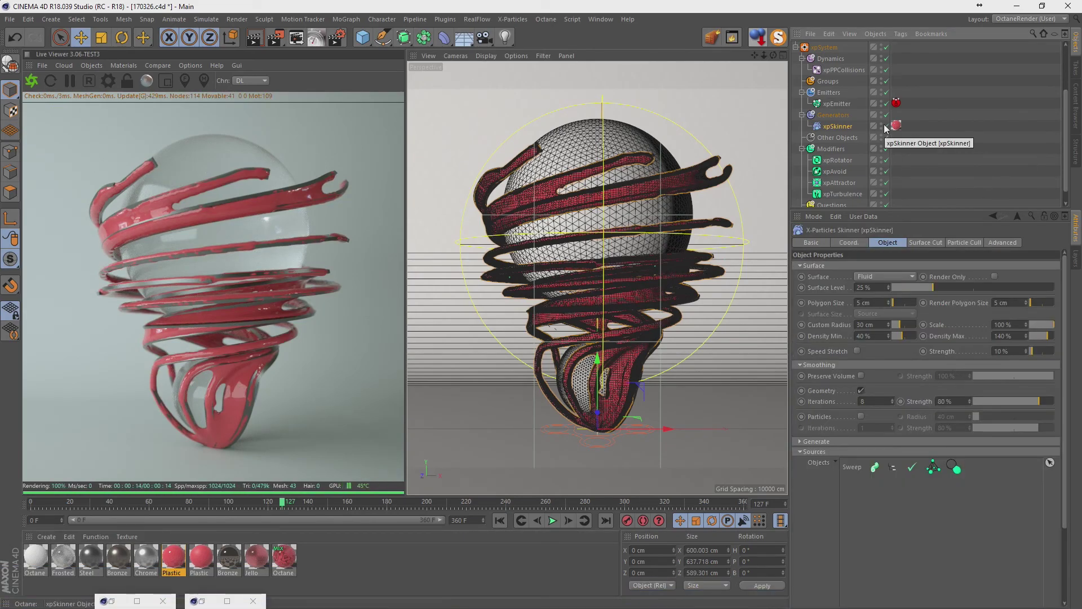
scroll(936, 134, up, 2)
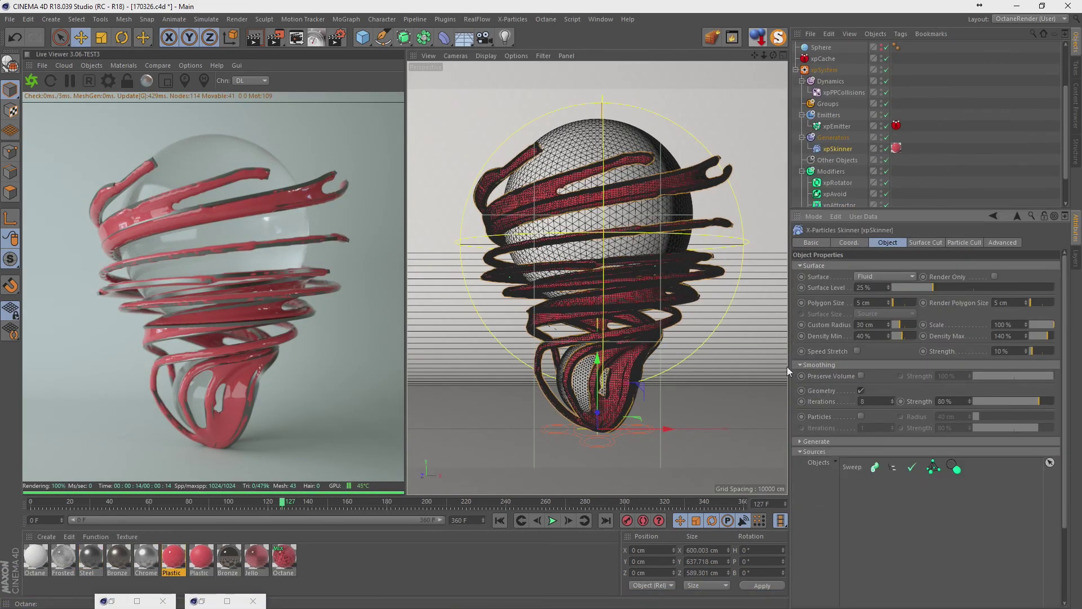
drag(787, 366, 772, 366)
scroll(970, 322, up, 10)
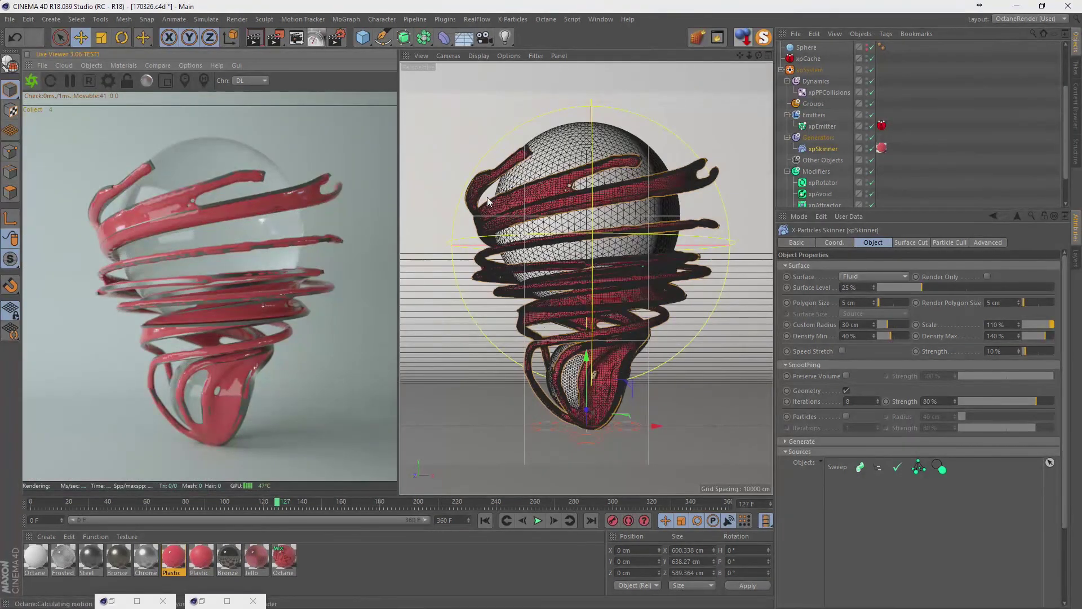
double_click(881, 148)
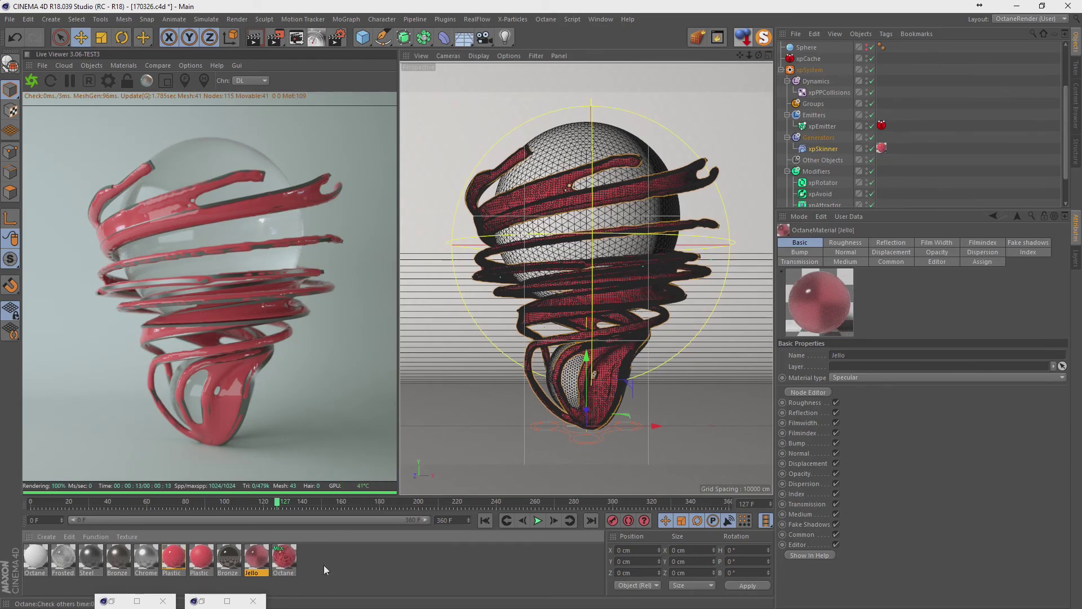
Restart the live render, then apply a soft pink light leak in Analog Efex Pro 2
click(28, 78)
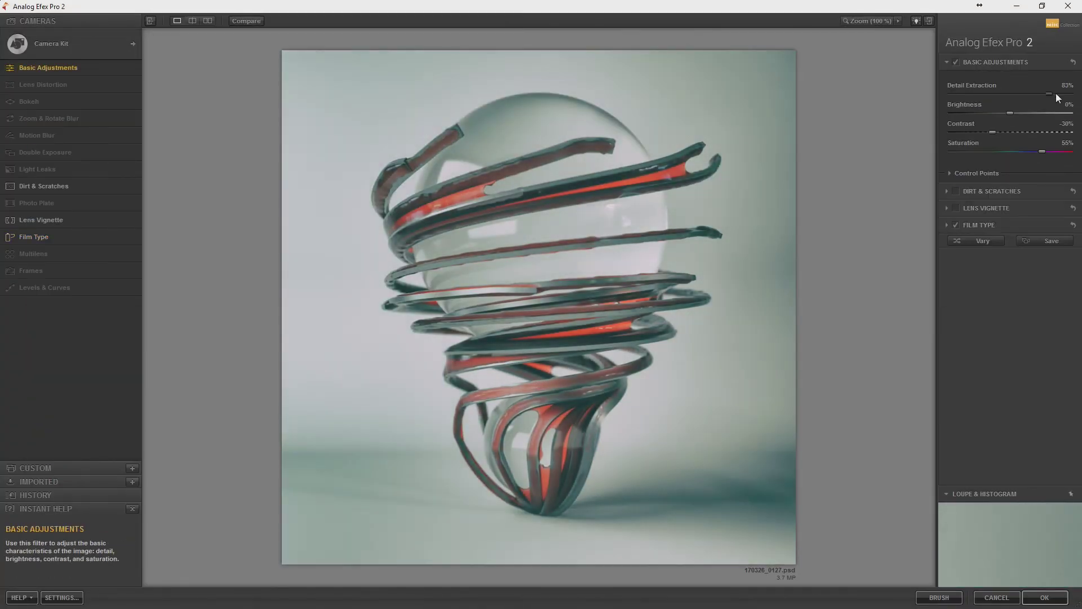
click(129, 170)
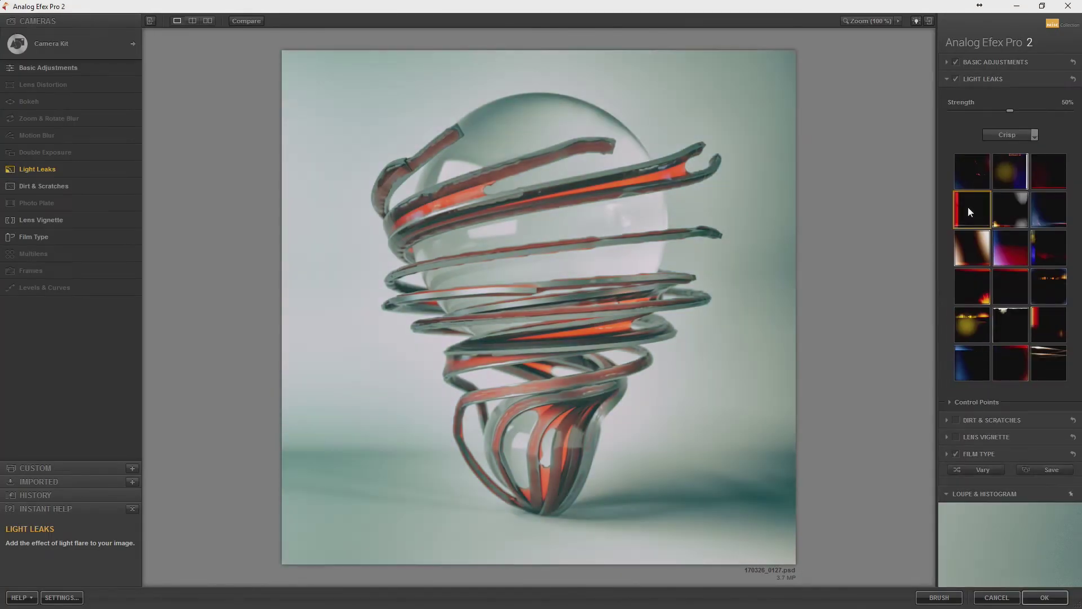
click(1003, 131)
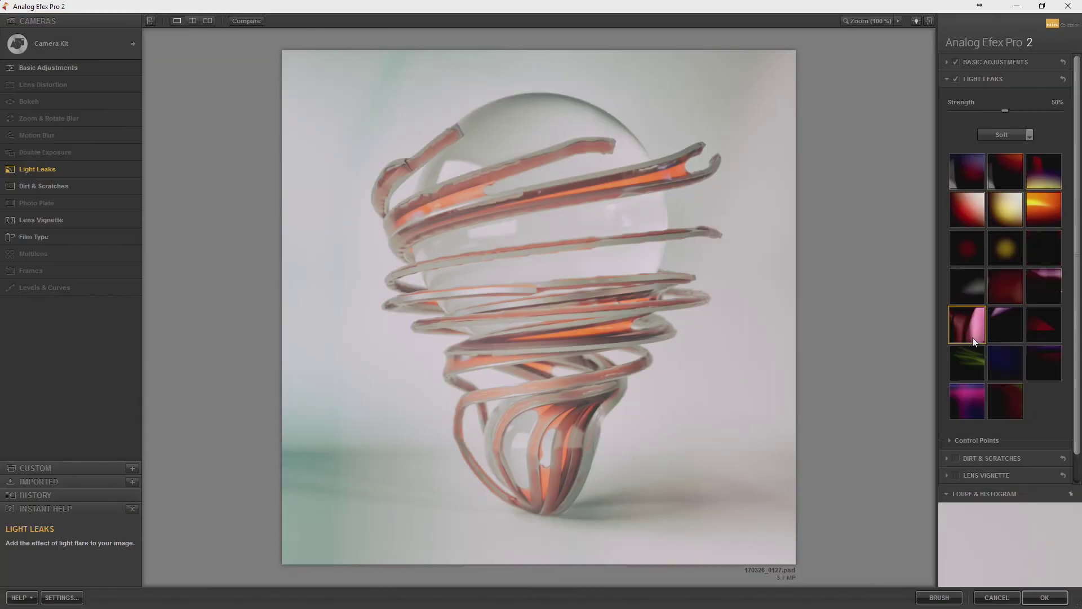
click(996, 62)
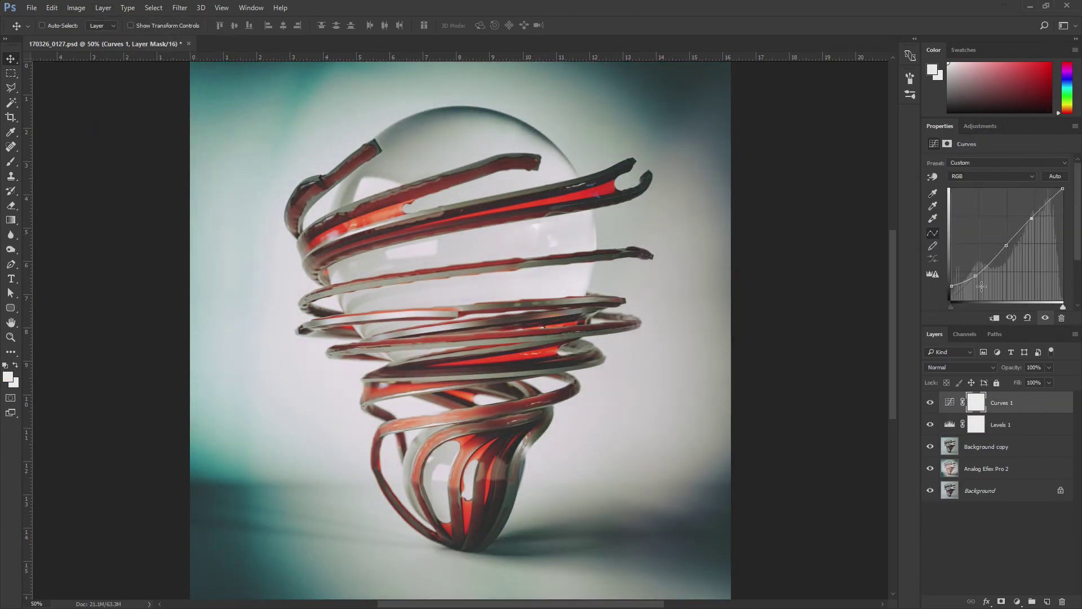
Shape the Curves 1 adjustment into an S-curve to deepen the render's contrast
drag(999, 255, 1005, 244)
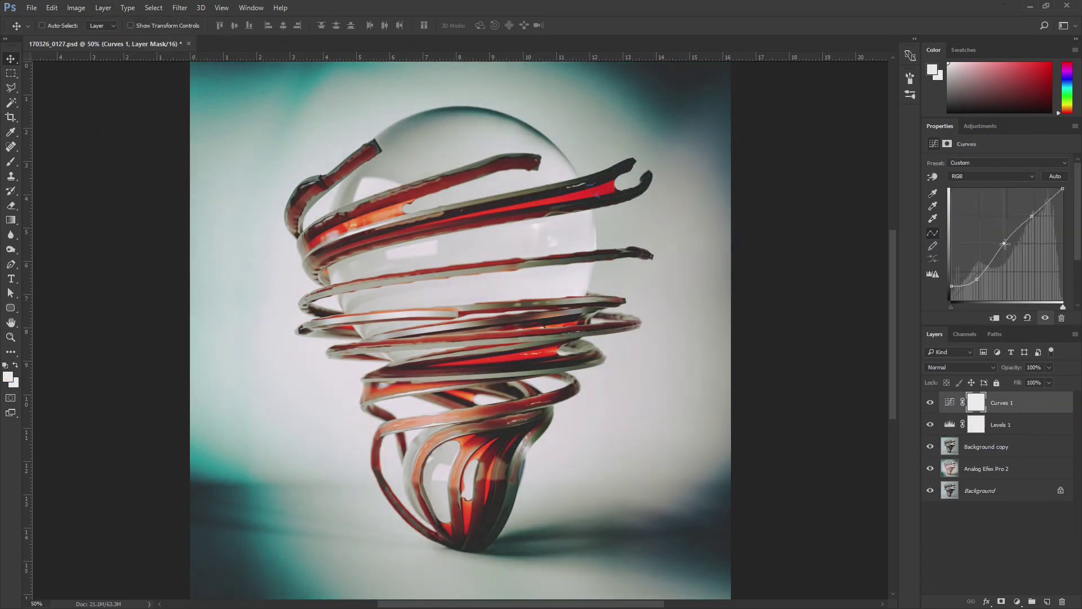